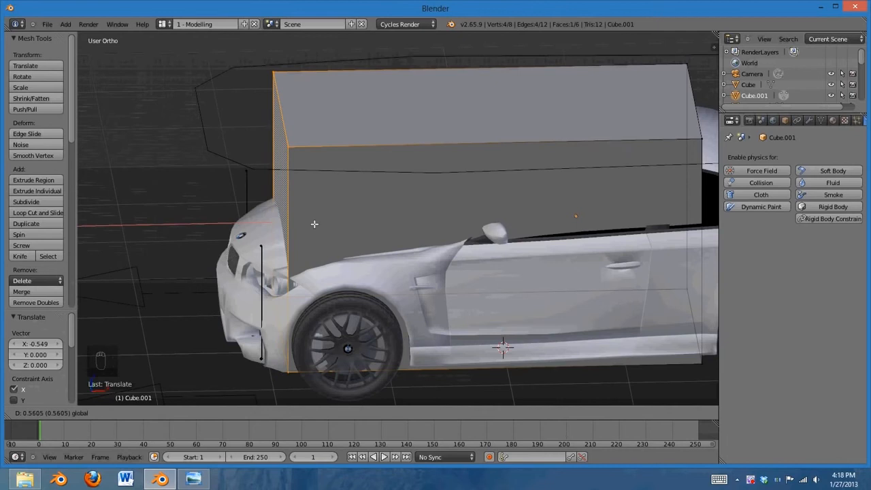
# - Finish moving the cube's front face -0.549 along X, and move its rear face 1.136 along X toward the trunk
pyautogui.click(315, 224)
pyautogui.scroll(-2, 314, 224)
pyautogui.keyDown('shift'); pyautogui.moveTo(626, 291); pyautogui.dragTo(439, 294, button='middle'); pyautogui.keyUp('shift')
pyautogui.press('a')
pyautogui.press('b')
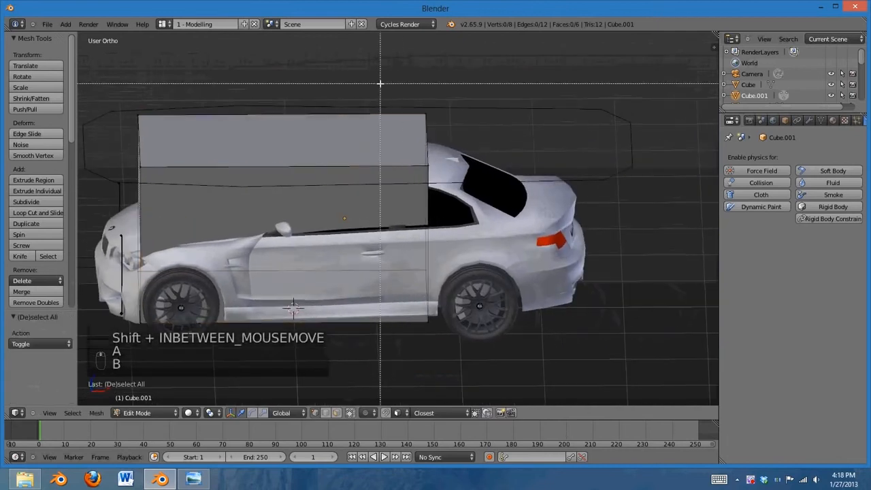
pyautogui.moveTo(380, 83); pyautogui.dragTo(484, 299)
pyautogui.press('g')
pyautogui.press('x')
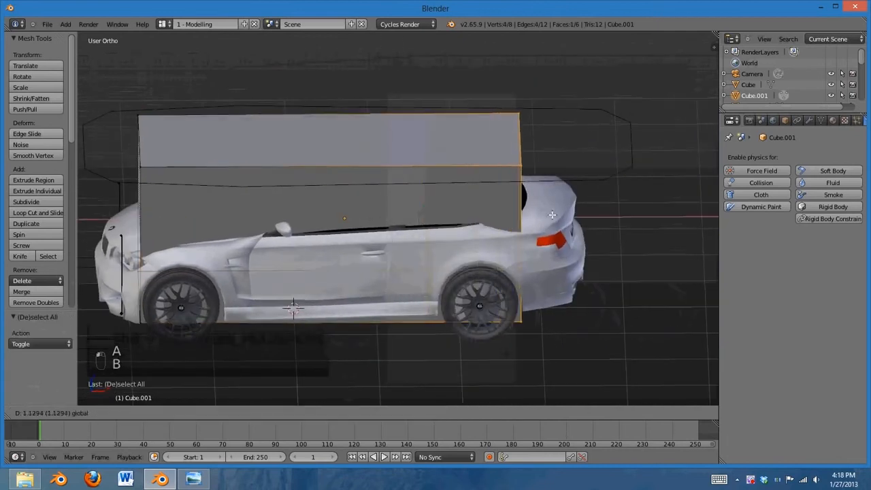
pyautogui.click(553, 215)
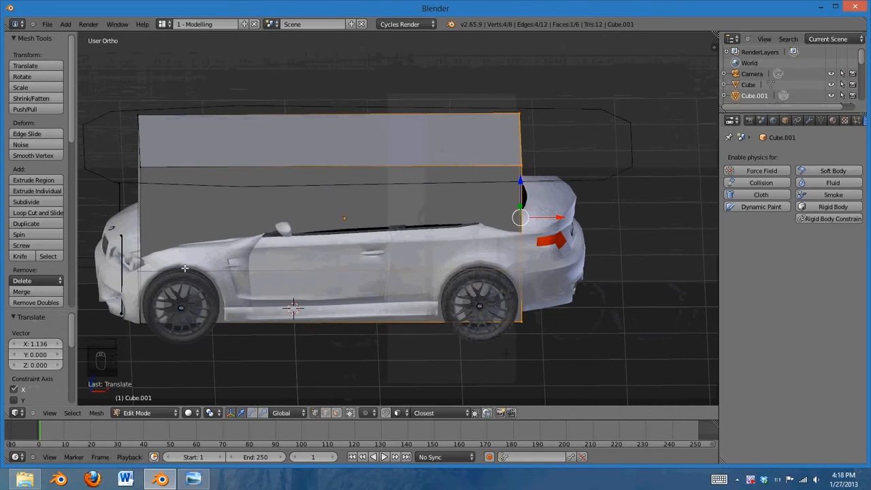
# - Lower the cube's bottom face along Z in the right view so it sits closer to the ground
pyautogui.moveTo(184, 269); pyautogui.dragTo(487, 313, button='middle')
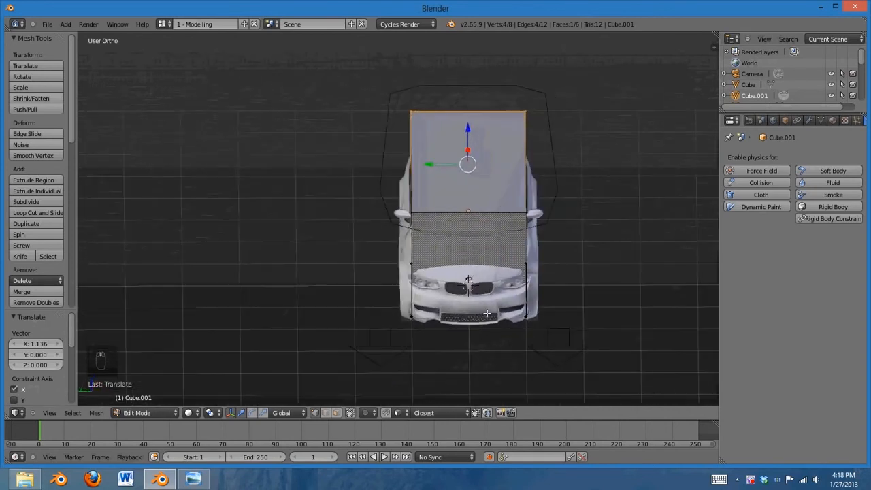
pyautogui.keyDown('shift'); pyautogui.moveTo(525, 278); pyautogui.dragTo(417, 264, button='middle'); pyautogui.keyUp('shift')
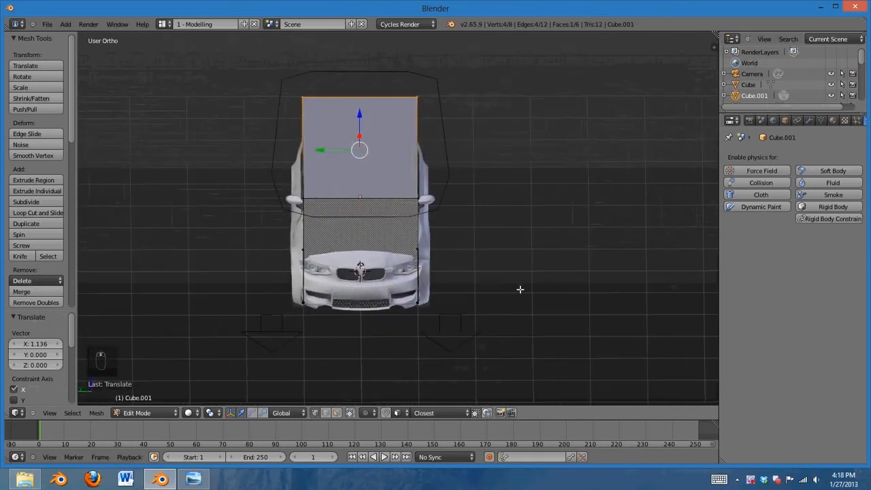
pyautogui.moveTo(520, 289); pyautogui.dragTo(470, 298, button='middle')
pyautogui.press('KP_3')
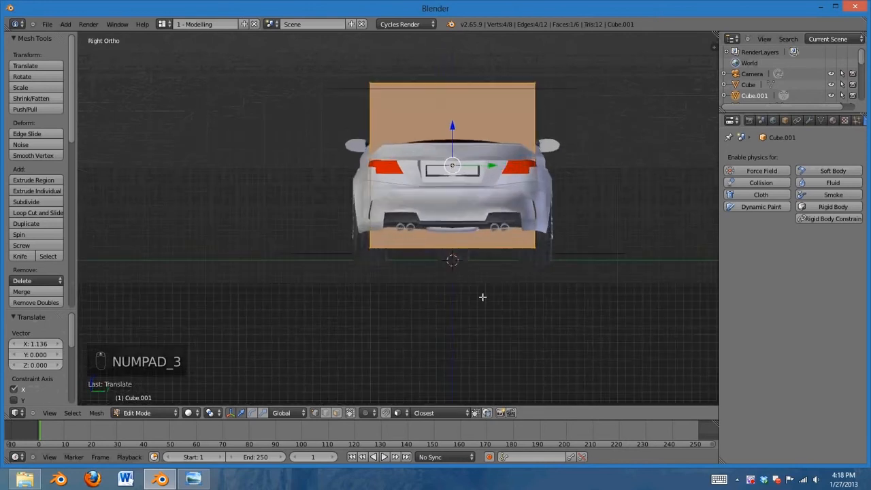
pyautogui.keyDown('shift'); pyautogui.moveTo(507, 243); pyautogui.dragTo(463, 301, button='middle'); pyautogui.keyUp('shift')
pyautogui.press('a')
pyautogui.press('b')
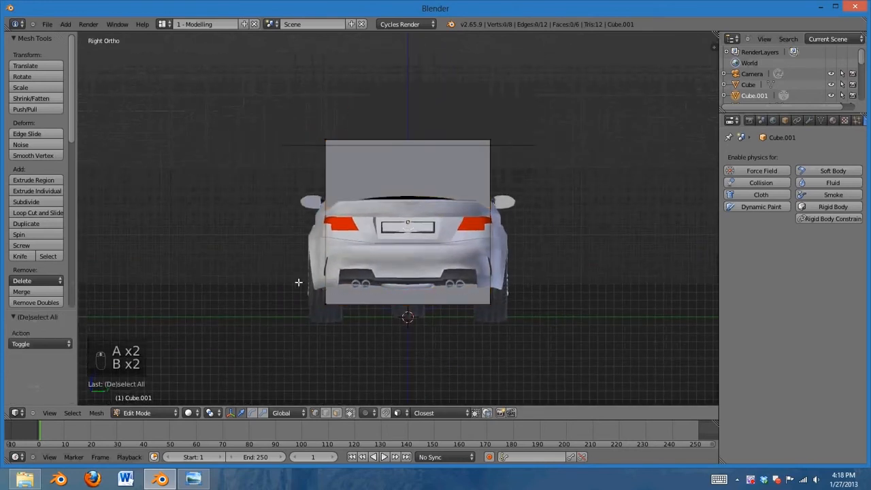
pyautogui.moveTo(298, 282); pyautogui.dragTo(508, 313)
pyautogui.moveTo(581, 346); pyautogui.dragTo(626, 346, button='middle')
pyautogui.press('KP_3')
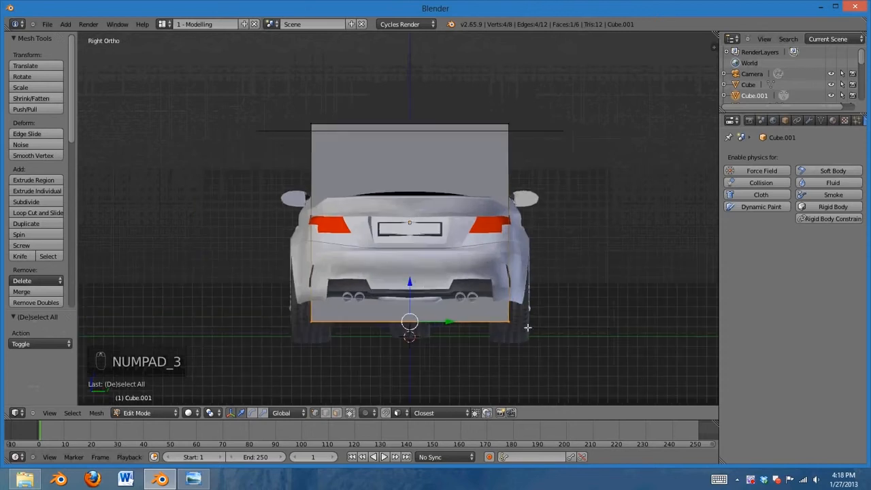
pyautogui.moveTo(410, 281); pyautogui.dragTo(419, 291)
# - Lower the cube's top face by 0.633 along Z
pyautogui.press('a')
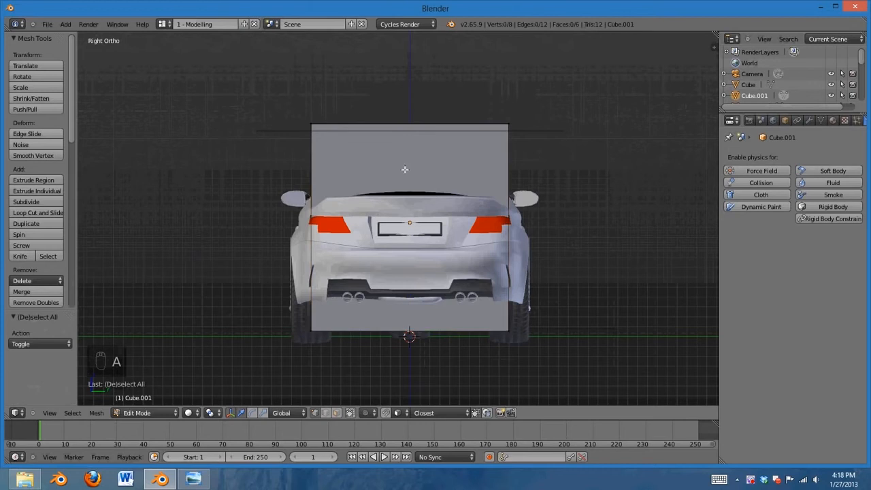
pyautogui.press('b')
pyautogui.moveTo(254, 92); pyautogui.dragTo(617, 183)
pyautogui.moveTo(410, 87); pyautogui.dragTo(412, 149)
# - Add a vertical loop cut across the cube's length and slide it toward the rear of the car
pyautogui.moveTo(413, 148); pyautogui.dragTo(412, 185, button='middle')
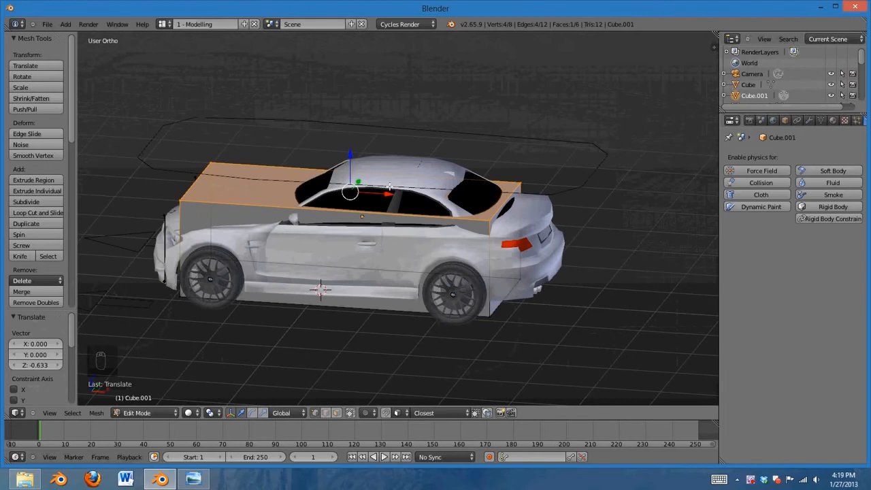
pyautogui.hotkey('ctrl', 'r')
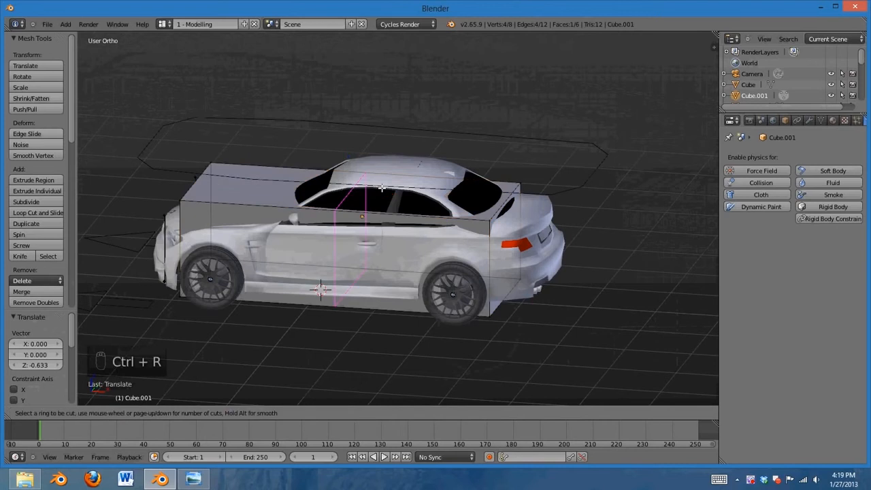
pyautogui.click(382, 187)
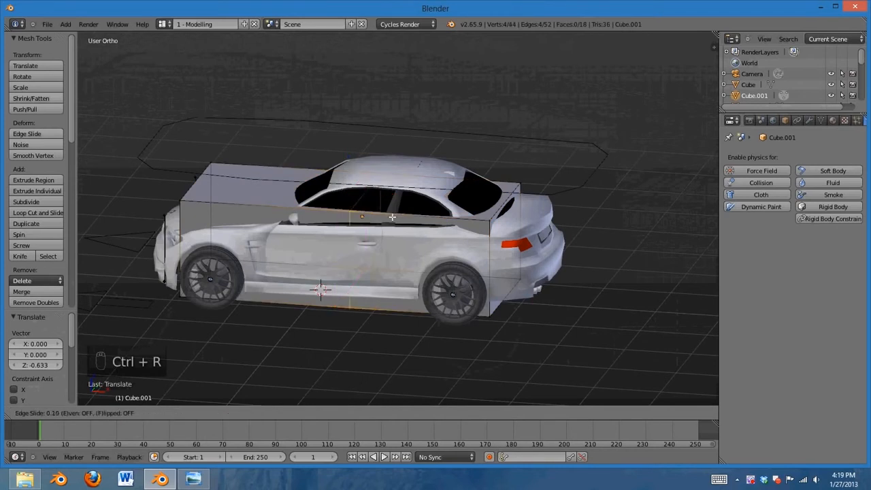
pyautogui.click(422, 219)
# - Raise the top edge of the loop cut slightly along Z in the front view
pyautogui.press('KP_1')
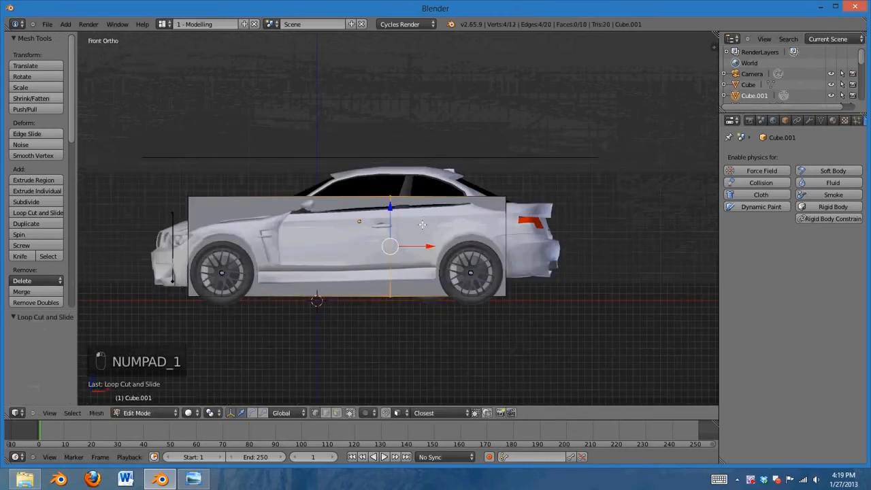
pyautogui.press('a')
pyautogui.press('a')
pyautogui.press('b')
pyautogui.moveTo(373, 171); pyautogui.dragTo(416, 235)
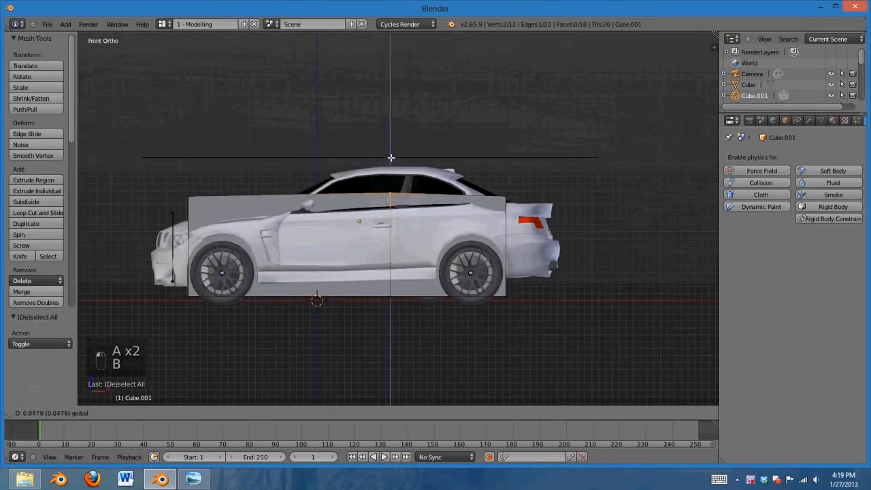
# - Lower the box's front top edge by 0.444 along Z to follow the car's hood
pyautogui.press('a')
pyautogui.press('b')
pyautogui.moveTo(176, 166); pyautogui.dragTo(239, 220)
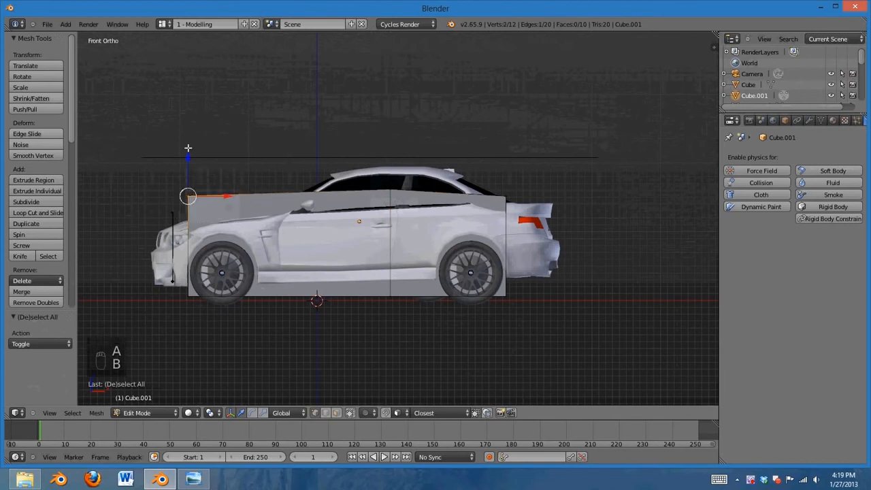
pyautogui.press('g')
pyautogui.press('z')
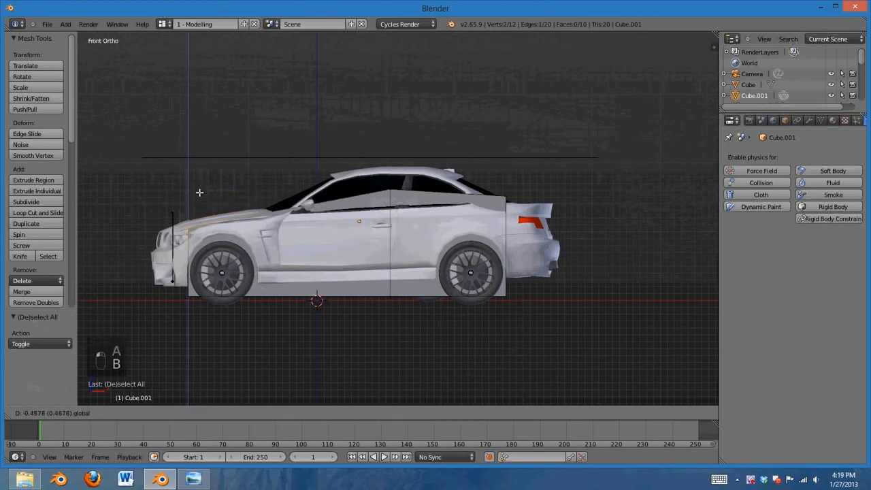
pyautogui.click(201, 190)
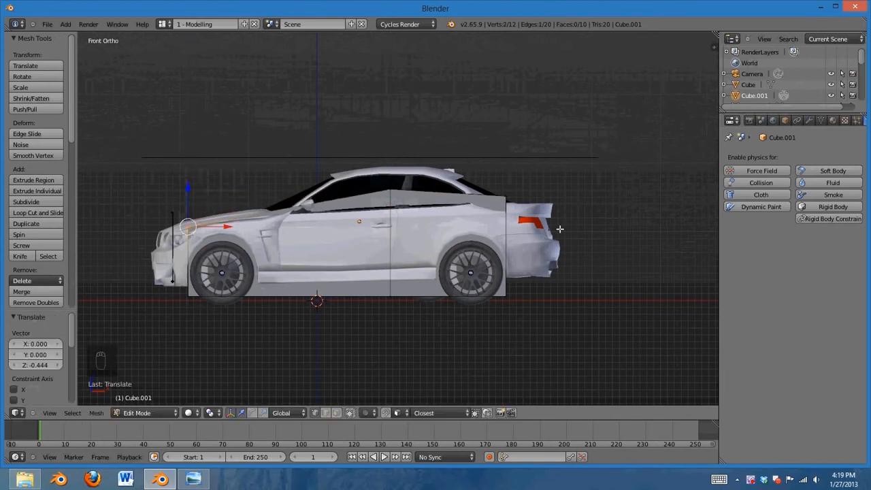
# - Lower the box's rear top edge slightly along Z toward the trunk line
pyautogui.press('a')
pyautogui.press('b')
pyautogui.moveTo(473, 159); pyautogui.dragTo(530, 202)
pyautogui.moveTo(506, 153); pyautogui.dragTo(505, 168)
# - Examine how the reshaped box fits inside the car body from the side and rear
pyautogui.press('Tab')
pyautogui.scroll(-2, 326, 255)
pyautogui.moveTo(325, 254); pyautogui.dragTo(463, 306, button='middle')
pyautogui.press('Tab')
pyautogui.moveTo(530, 301); pyautogui.dragTo(299, 291, button='middle')
pyautogui.moveTo(490, 291); pyautogui.dragTo(475, 279, button='middle')
pyautogui.scroll(1, 543, 275)
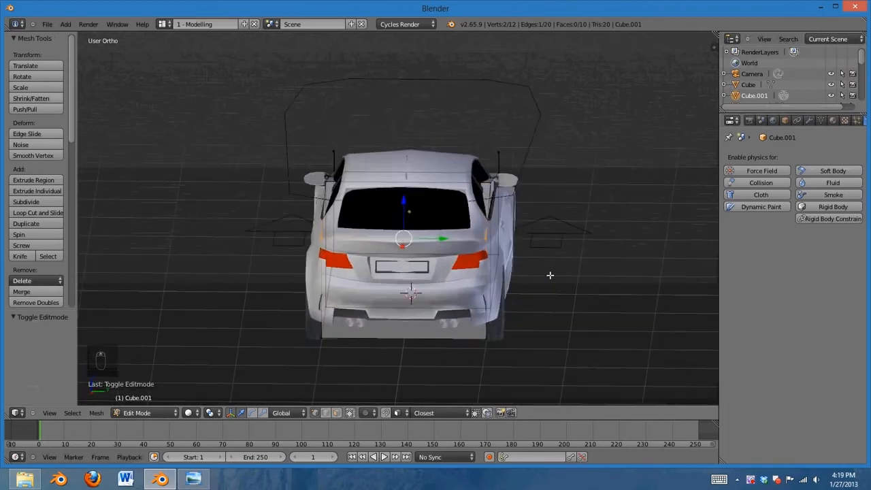
# - Scale the entire box mesh to 0.858 along Y so it fits within the car's width
pyautogui.press('a')
pyautogui.press('a')
pyautogui.press('a')
pyautogui.press('s')
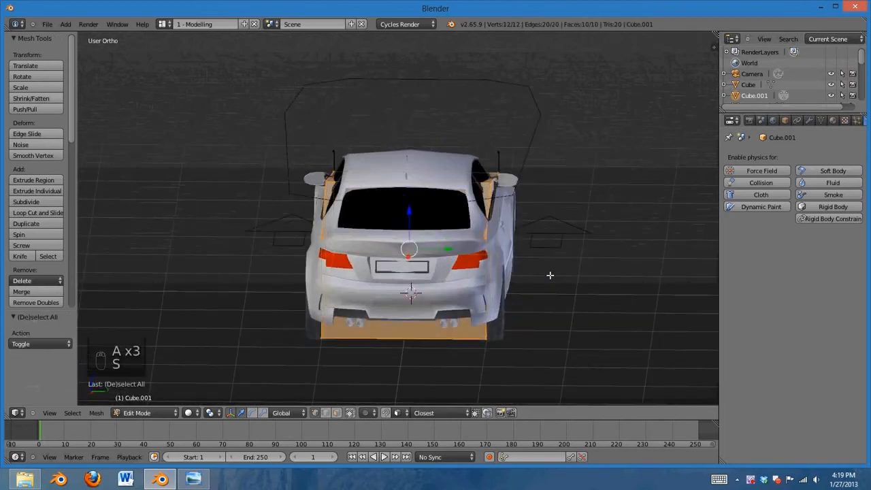
pyautogui.press('y')
pyautogui.press('Escape')
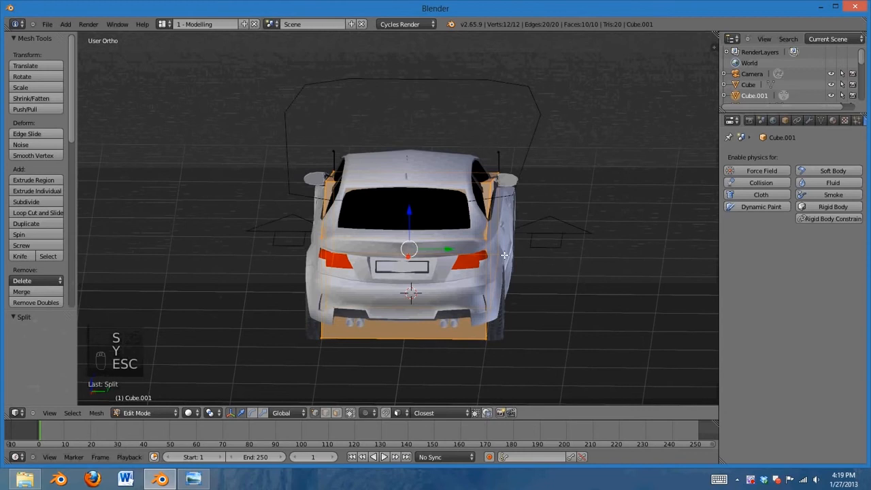
pyautogui.moveTo(618, 282); pyautogui.dragTo(573, 288, button='middle')
pyautogui.press('s')
pyautogui.press('s')
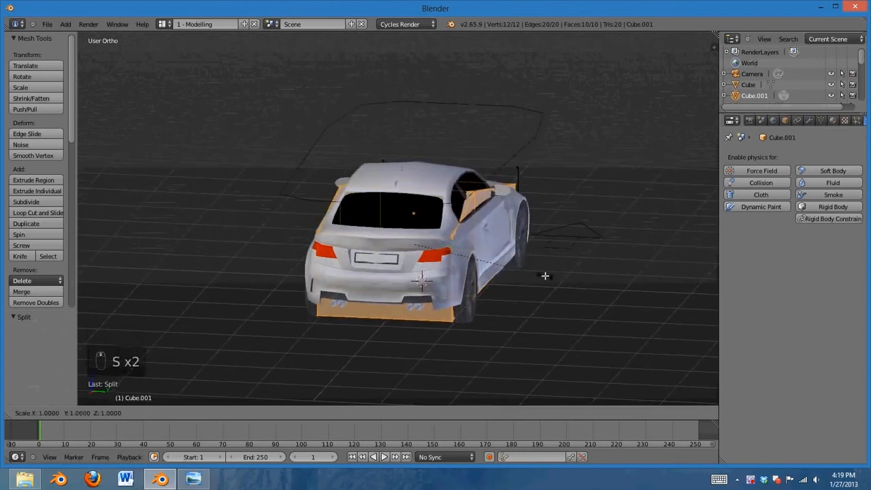
pyautogui.press('y')
pyautogui.click(528, 273)
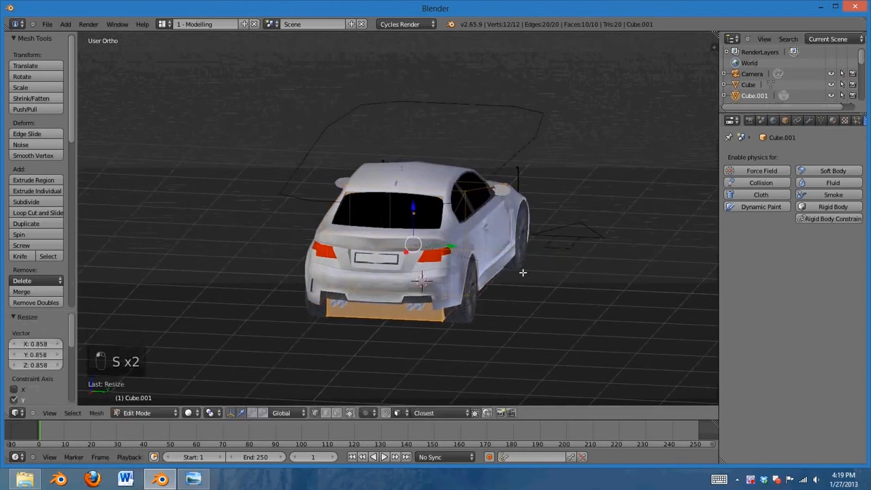
# - Return to Object Mode and move the box to the first layer
pyautogui.press('Tab')
pyautogui.moveTo(498, 264); pyautogui.dragTo(525, 143, button='middle')
pyautogui.moveTo(364, 261); pyautogui.dragTo(477, 298, button='middle')
pyautogui.scroll(2, 478, 304)
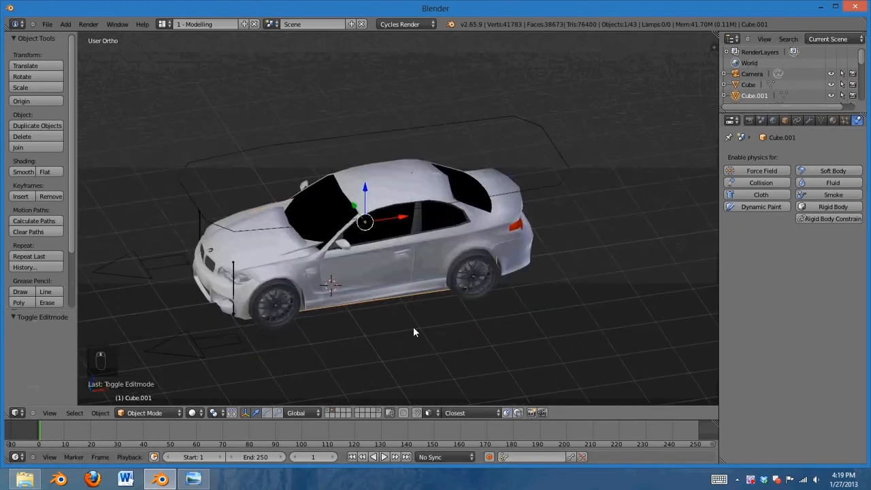
pyautogui.press('m')
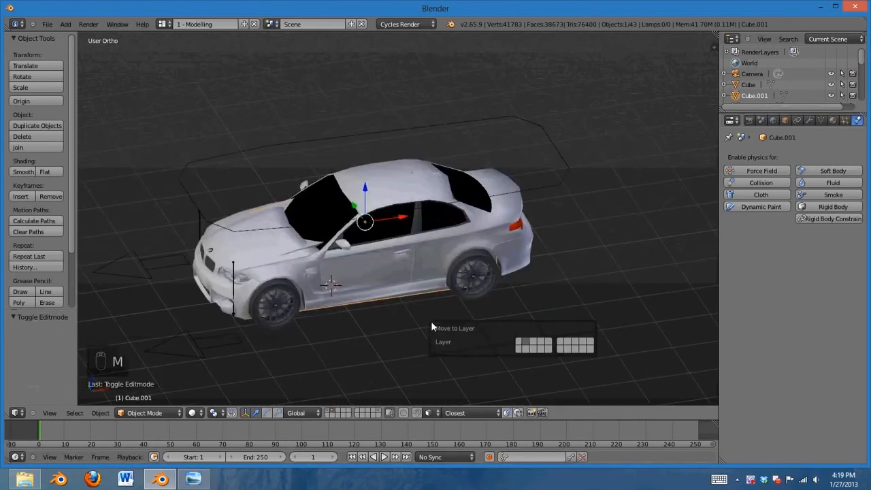
pyautogui.click(519, 346)
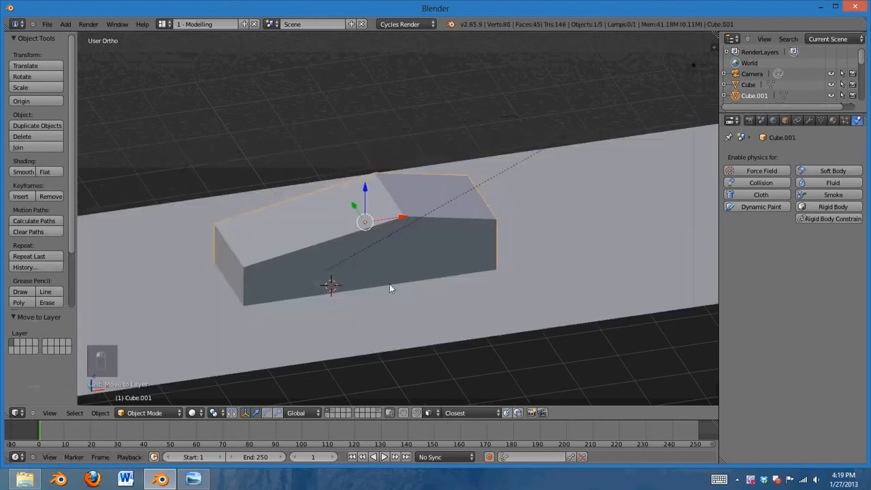
# - Examine the box and ground plane on the first layer, and check the car on the second layer
pyautogui.scroll(-8, 390, 284)
pyautogui.moveTo(536, 300); pyautogui.dragTo(286, 225, button='middle')
pyautogui.scroll(-3, 323, 265)
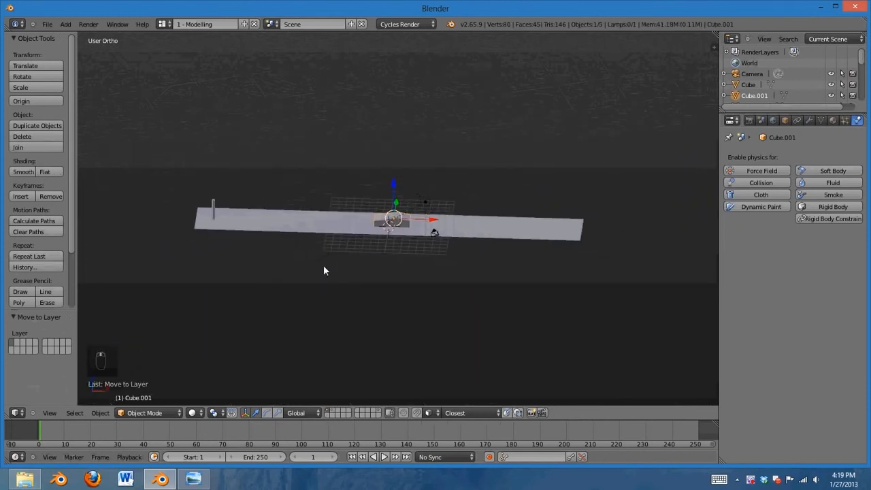
pyautogui.moveTo(324, 271); pyautogui.dragTo(448, 245, button='middle')
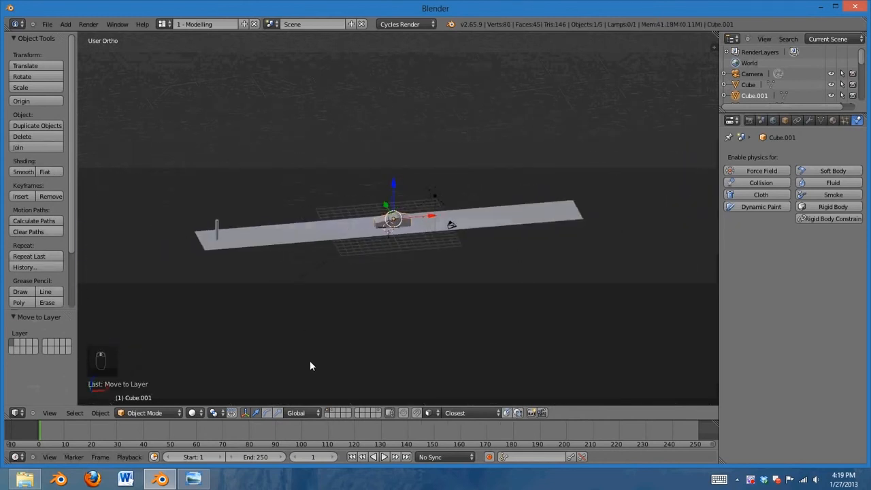
pyautogui.click(329, 411)
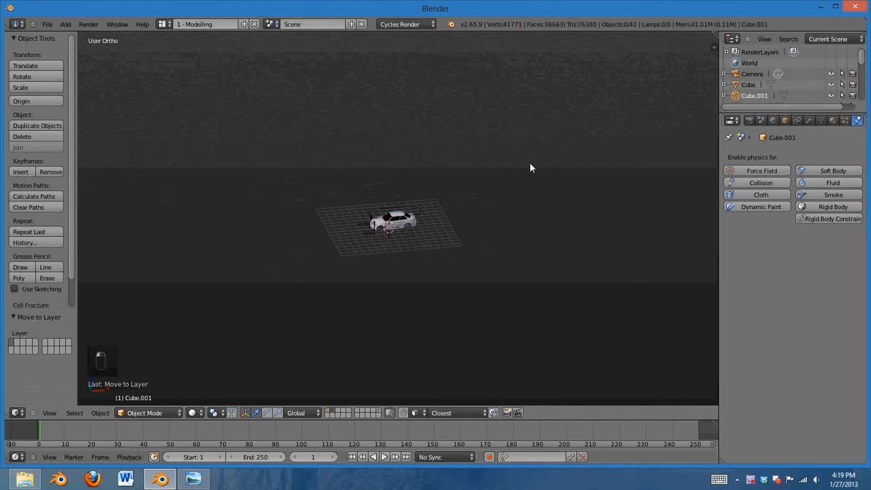
pyautogui.click(331, 410)
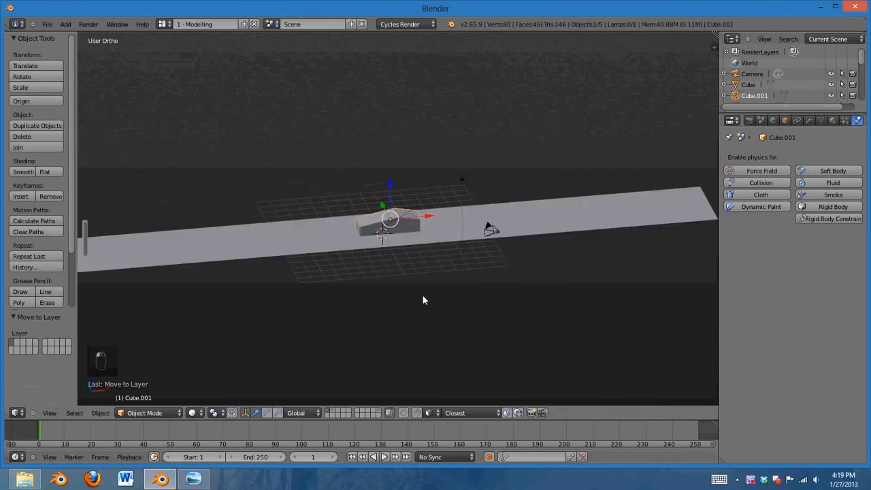
# - Move the ground plane and the cylinder together by -20.429 along X
pyautogui.keyDown('shift'); pyautogui.moveTo(422, 296); pyautogui.dragTo(459, 299, button='middle'); pyautogui.keyUp('shift')
pyautogui.rightClick(321, 246)
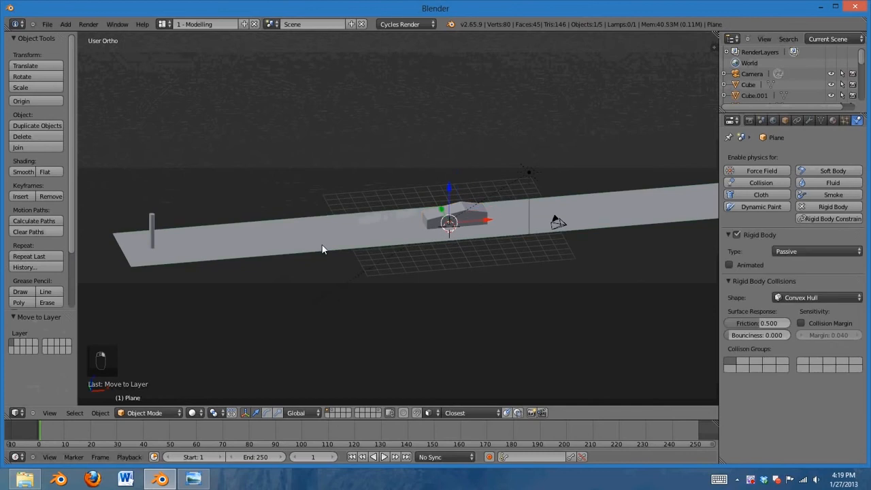
pyautogui.keyDown('shift'); pyautogui.rightClick(165, 229); pyautogui.keyUp('shift')
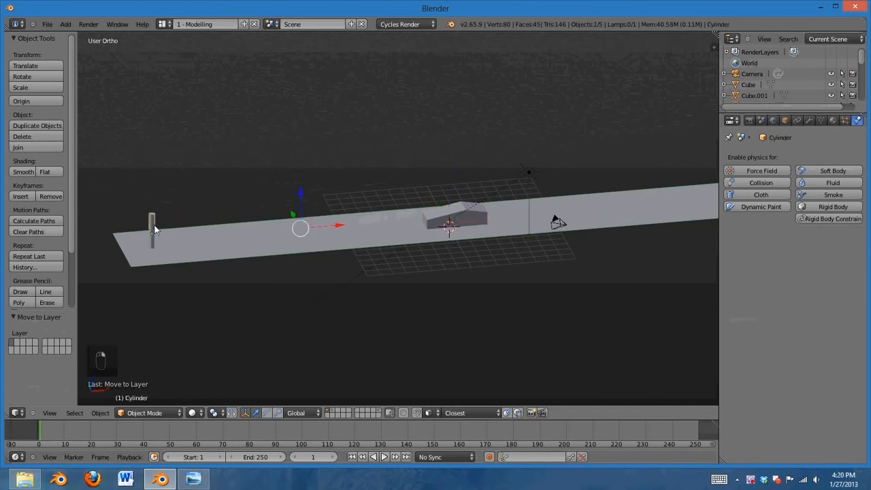
pyautogui.scroll(-2, 411, 253)
pyautogui.moveTo(364, 221); pyautogui.dragTo(182, 251)
pyautogui.click(181, 251)
pyautogui.keyDown('shift'); pyautogui.moveTo(182, 251); pyautogui.dragTo(325, 300, button='middle'); pyautogui.keyUp('shift')
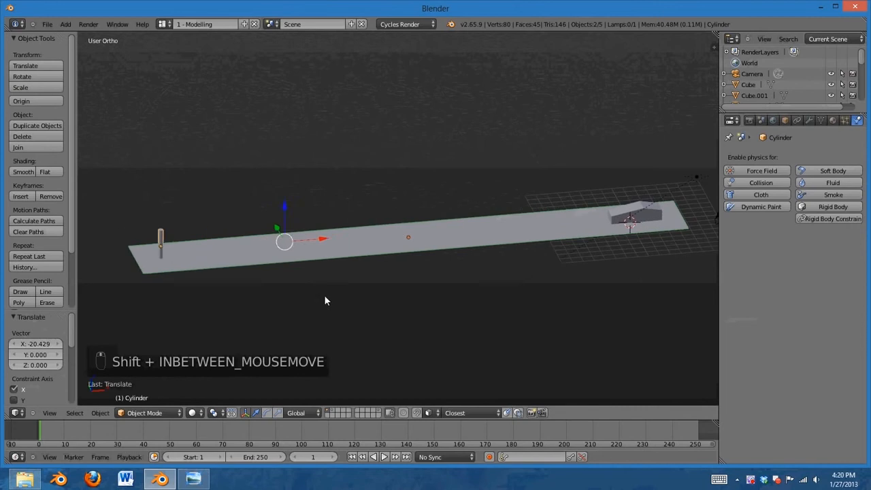
# - Add a rigid body to the cylinder pole and set its type to Passive
pyautogui.rightClick(391, 238)
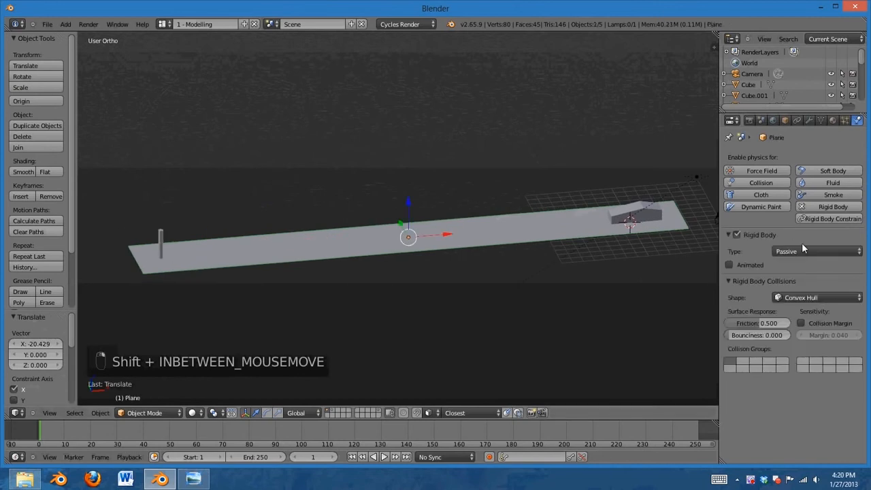
pyautogui.rightClick(163, 235)
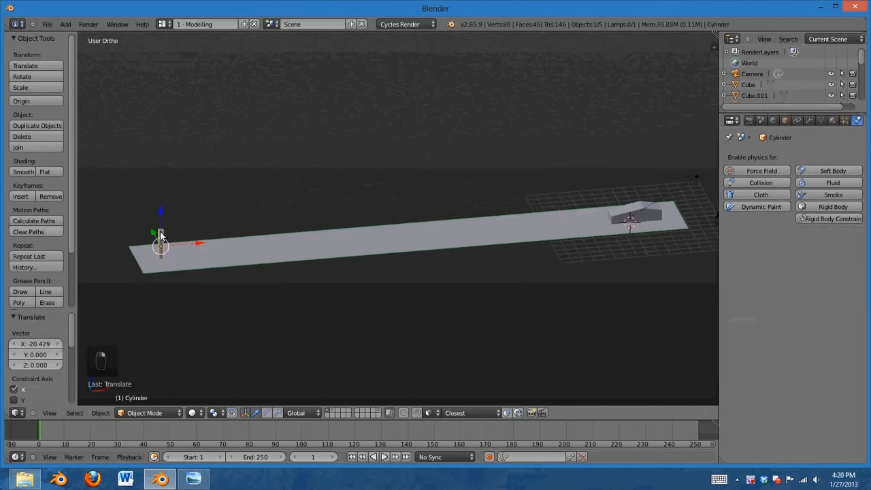
pyautogui.click(825, 208)
pyautogui.click(808, 248)
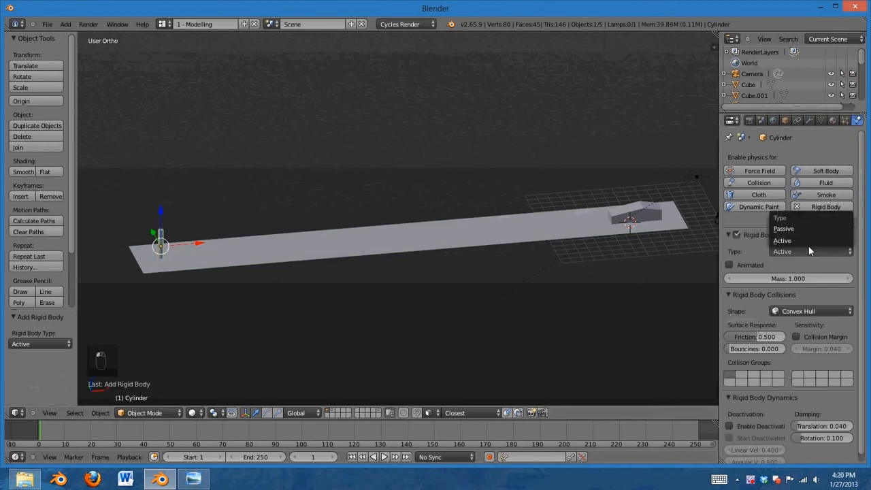
pyautogui.click(804, 229)
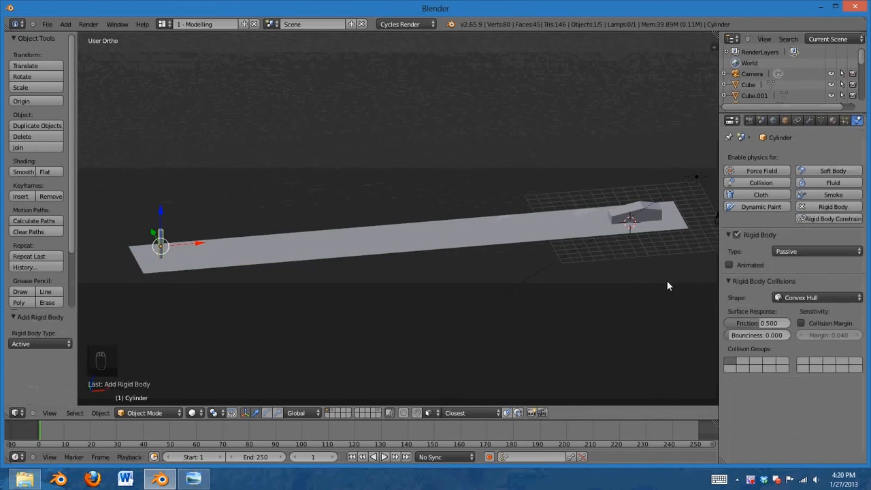
# - Move the ground plane and the cylinder together by -0.301 along Z so the ground meets the underside of the box
pyautogui.moveTo(667, 281); pyautogui.dragTo(624, 301, button='middle')
pyautogui.scroll(2, 624, 302)
pyautogui.keyDown('shift'); pyautogui.moveTo(504, 293); pyautogui.dragTo(436, 273, button='middle'); pyautogui.keyUp('shift')
pyautogui.scroll(2, 435, 273)
pyautogui.keyDown('shift'); pyautogui.moveTo(630, 319); pyautogui.dragTo(476, 252, button='middle'); pyautogui.keyUp('shift')
pyautogui.rightClick(527, 263)
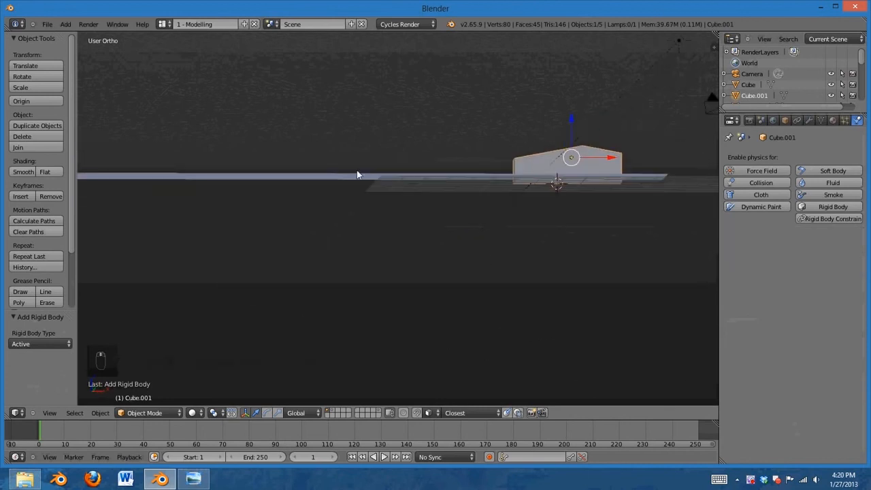
pyautogui.rightClick(356, 174)
pyautogui.scroll(-4, 197, 210)
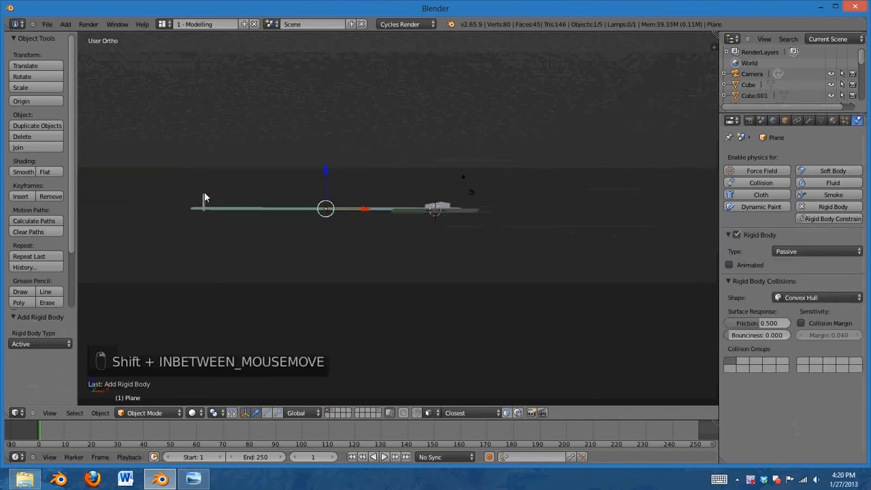
pyautogui.keyDown('shift'); pyautogui.rightClick(205, 197); pyautogui.keyUp('shift')
pyautogui.press('KP_3')
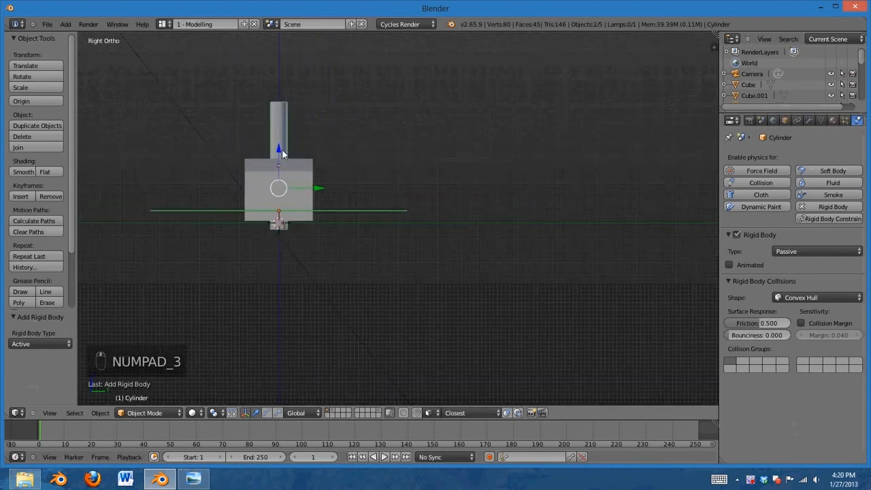
pyautogui.press('g')
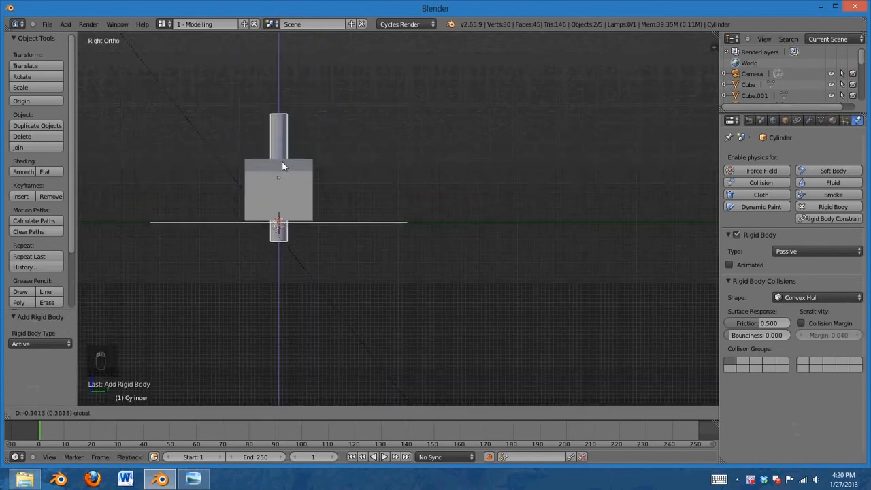
pyautogui.click(282, 160)
# - Check the ground height against the box, then add an active rigid body to the box
pyautogui.moveTo(282, 174); pyautogui.dragTo(458, 282, button='middle')
pyautogui.press('KP_3')
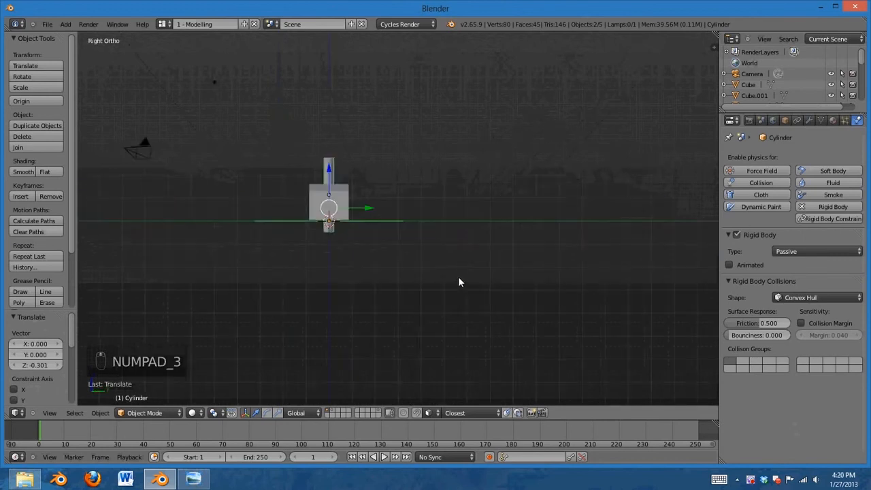
pyautogui.scroll(3, 322, 250)
pyautogui.press('KP_1')
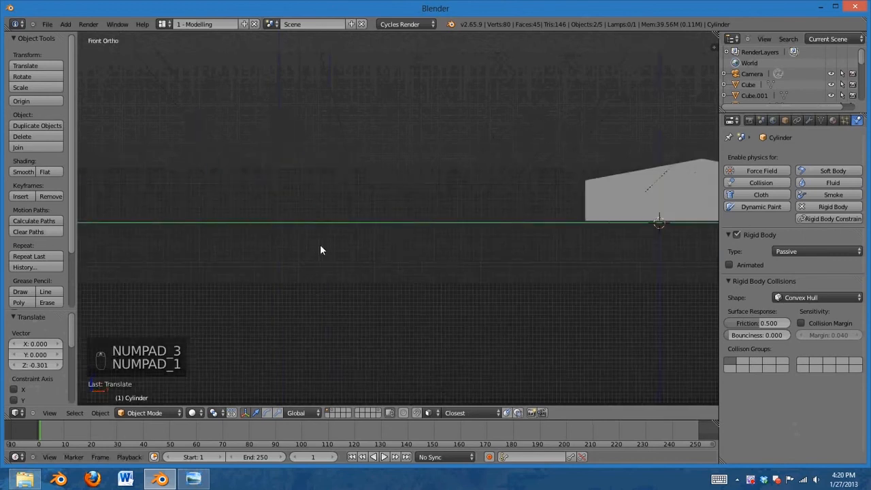
pyautogui.scroll(-6, 391, 275)
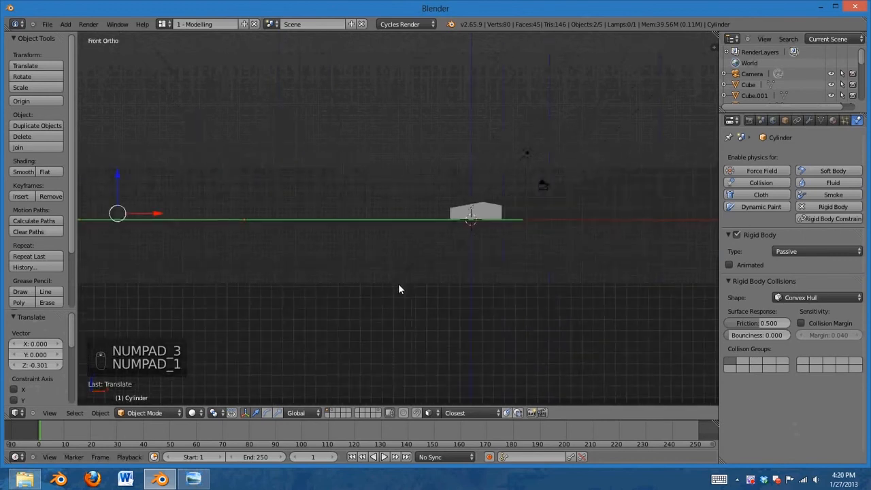
pyautogui.rightClick(475, 219)
pyautogui.moveTo(482, 263); pyautogui.dragTo(548, 287, button='middle')
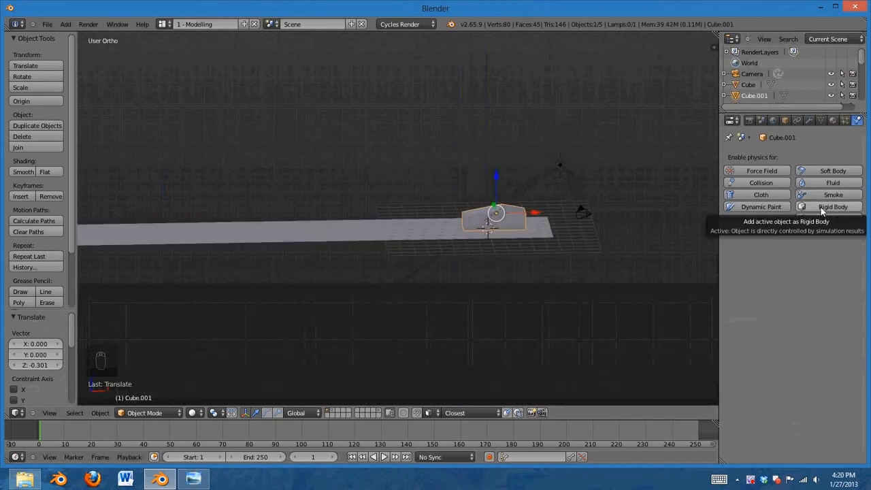
pyautogui.click(821, 207)
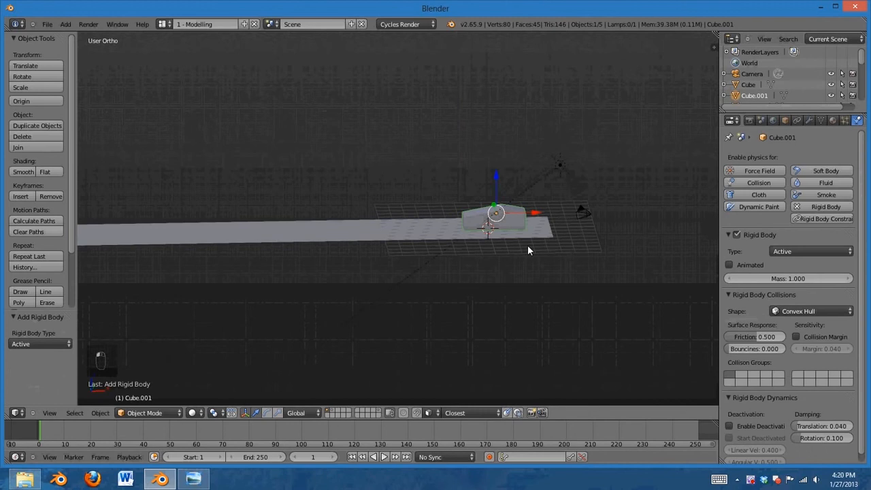
# - Enable the Animated option for the box's rigid body
pyautogui.moveTo(486, 266); pyautogui.dragTo(569, 160, button='middle')
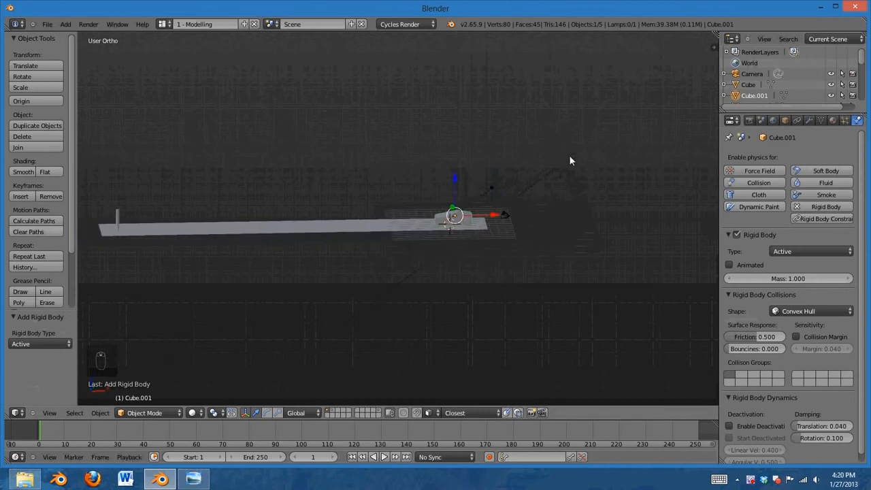
pyautogui.keyDown('shift'); pyautogui.moveTo(431, 250); pyautogui.dragTo(573, 267, button='middle'); pyautogui.keyUp('shift')
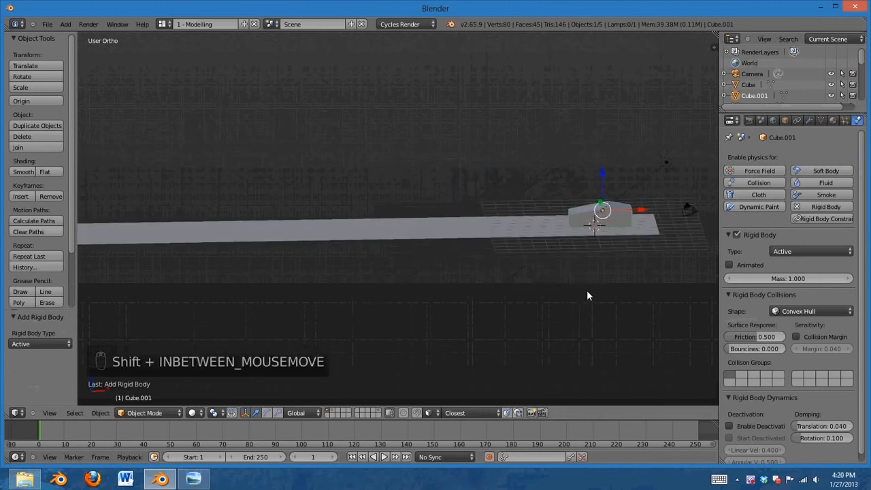
pyautogui.scroll(-1, 600, 257)
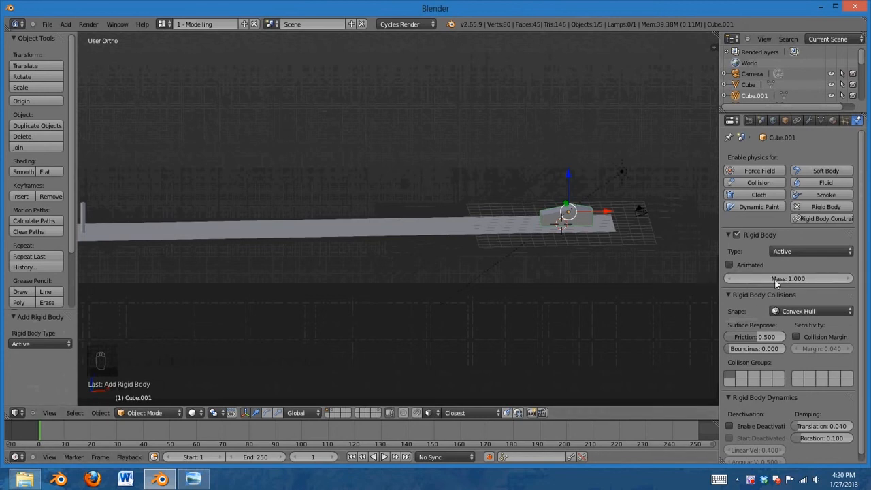
pyautogui.click(728, 265)
# - Set the active keying set to Location and insert a keyframe for the box at frame 1
pyautogui.click(535, 456)
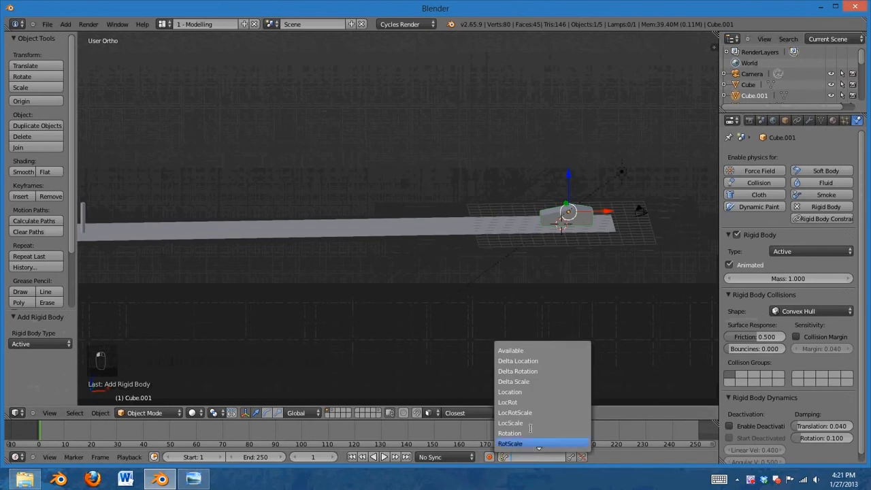
pyautogui.click(524, 391)
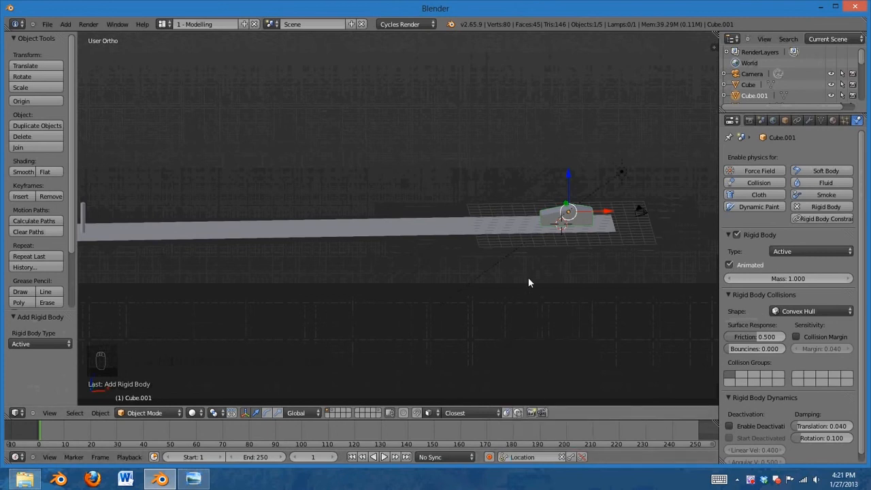
pyautogui.press('i')
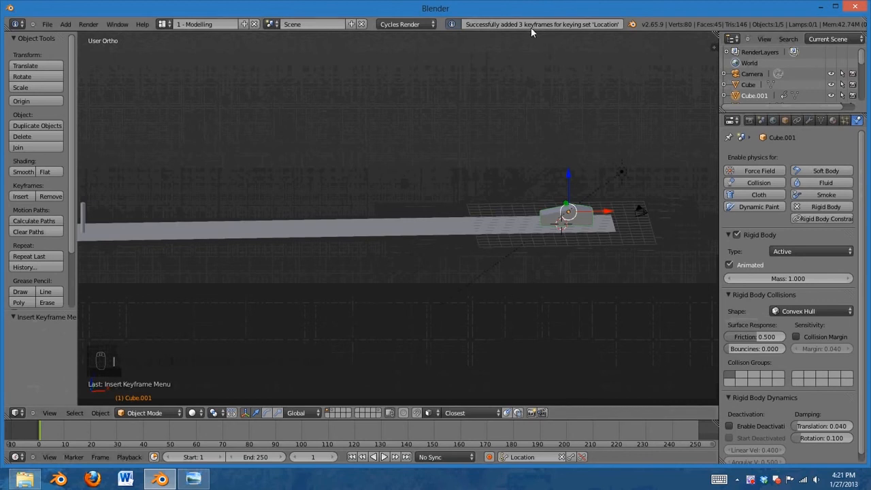
# - At frame 40, move the box by -35.607 along X to just before the pole and insert a location keyframe
pyautogui.moveTo(600, 279); pyautogui.dragTo(487, 364, button='middle')
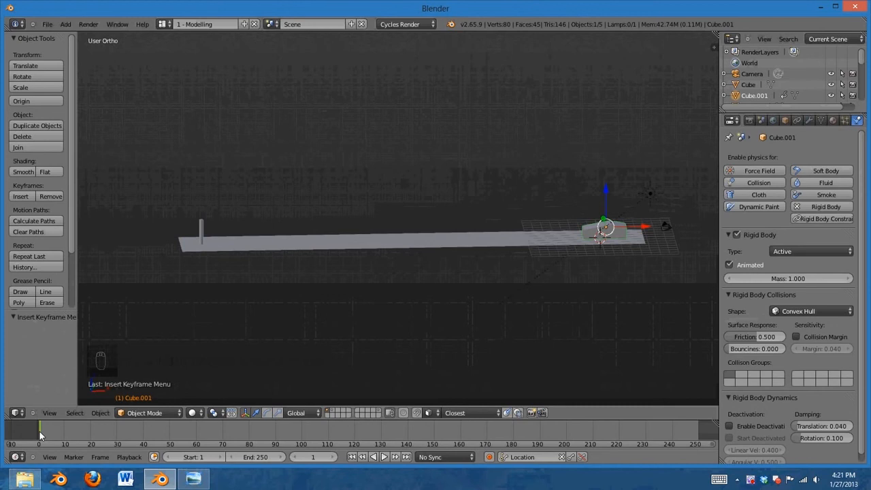
pyautogui.moveTo(39, 432); pyautogui.dragTo(91, 426)
pyautogui.moveTo(149, 420); pyautogui.dragTo(169, 418)
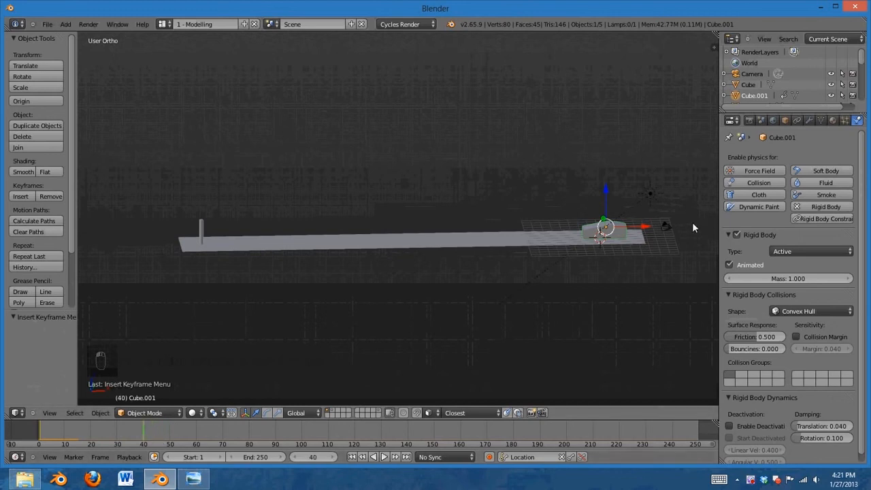
pyautogui.moveTo(648, 230); pyautogui.dragTo(319, 243)
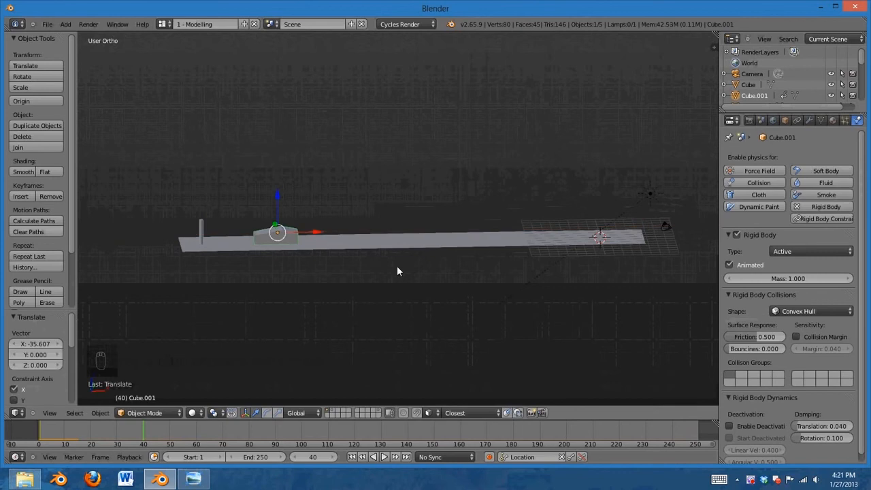
pyautogui.press('i')
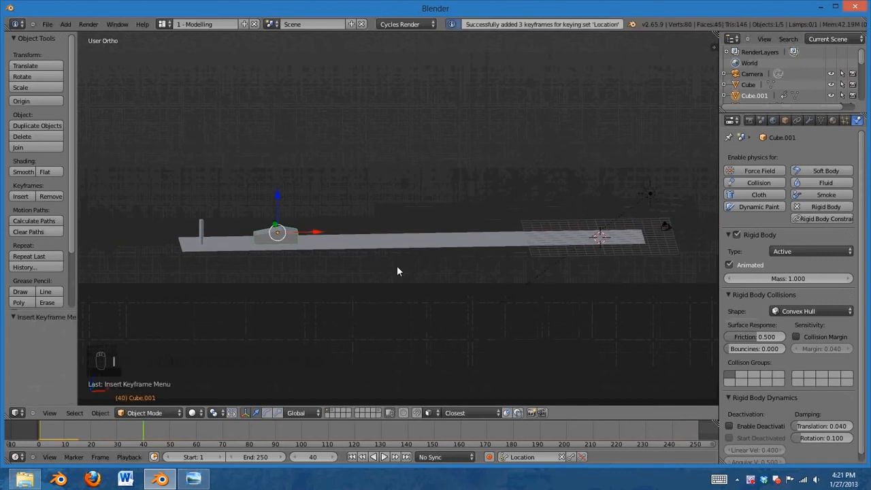